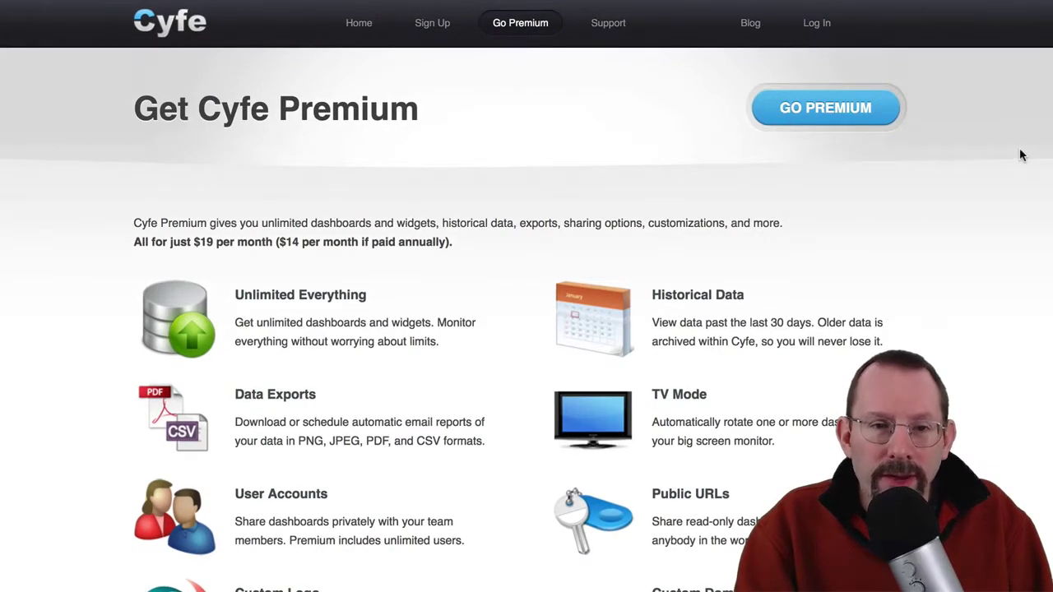
Step: Go back into the dashboard workspace, landing on the Test 2 dashboard
left_click(828, 30)
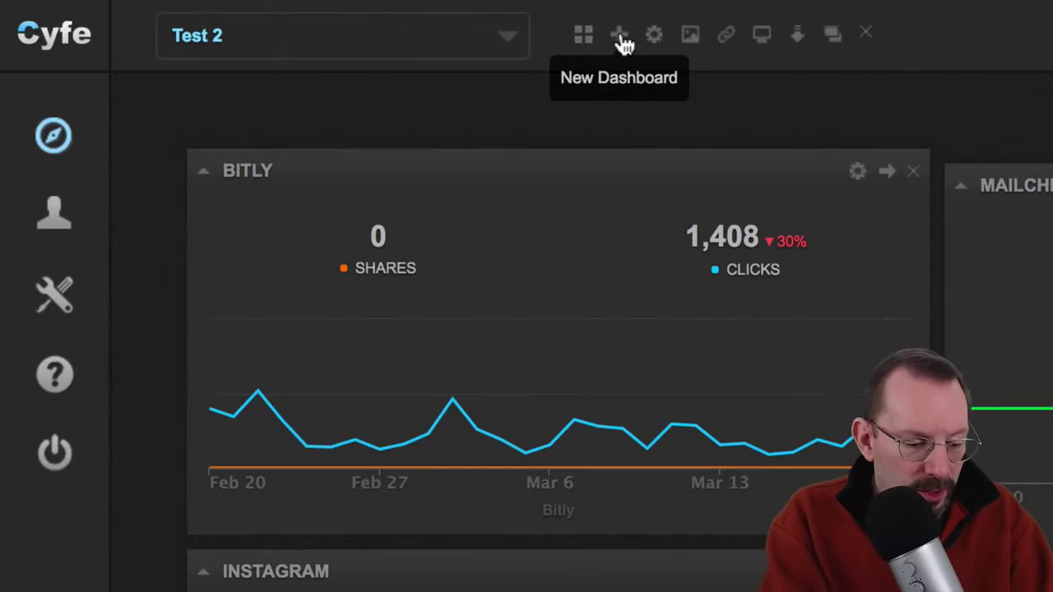
Step: Add a new dashboard from the toolbar's + icon and name it 'three'
left_click(621, 38)
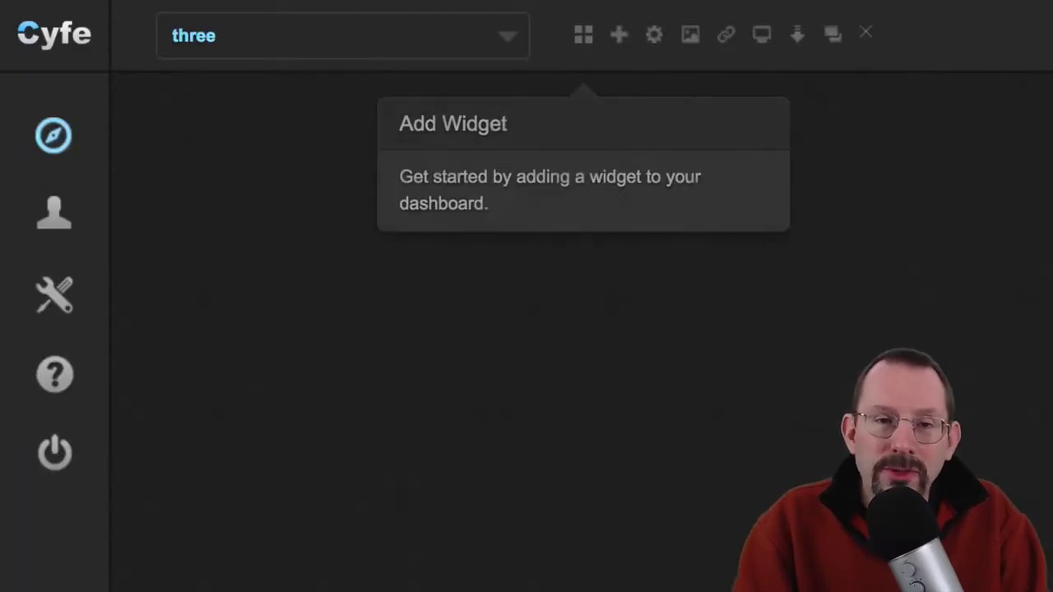
Step: Add a MailChimp widget from the Email category and start choosing its account
left_click(588, 43)
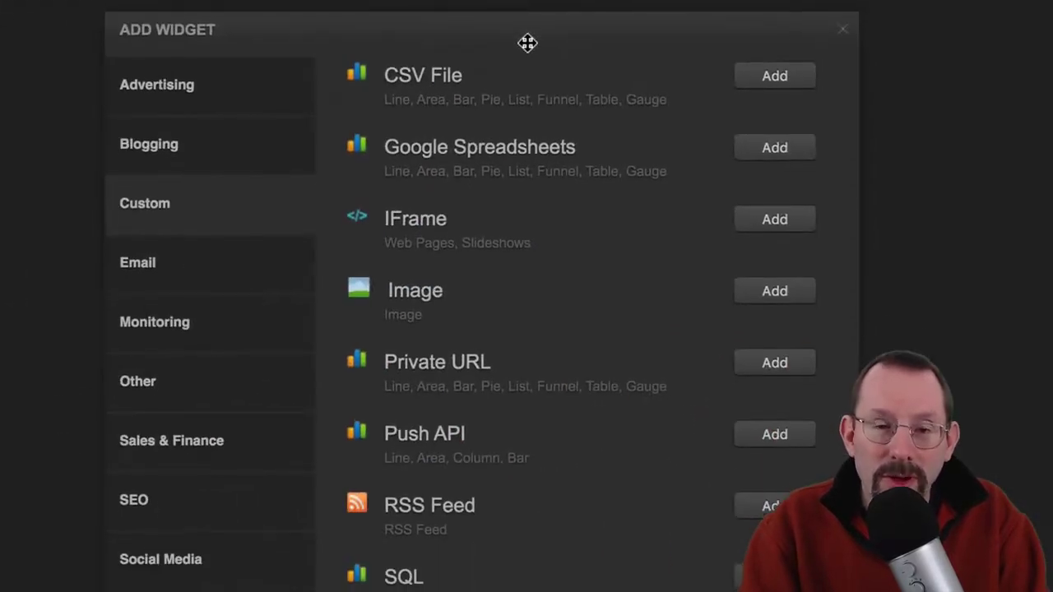
left_click_drag(527, 43, 524, 69)
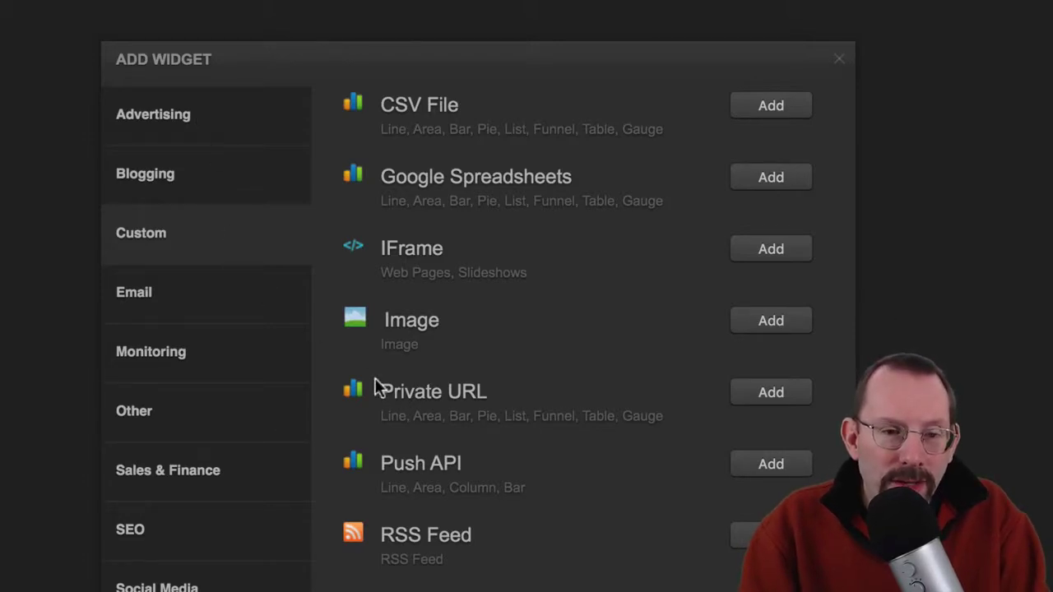
left_click(179, 300)
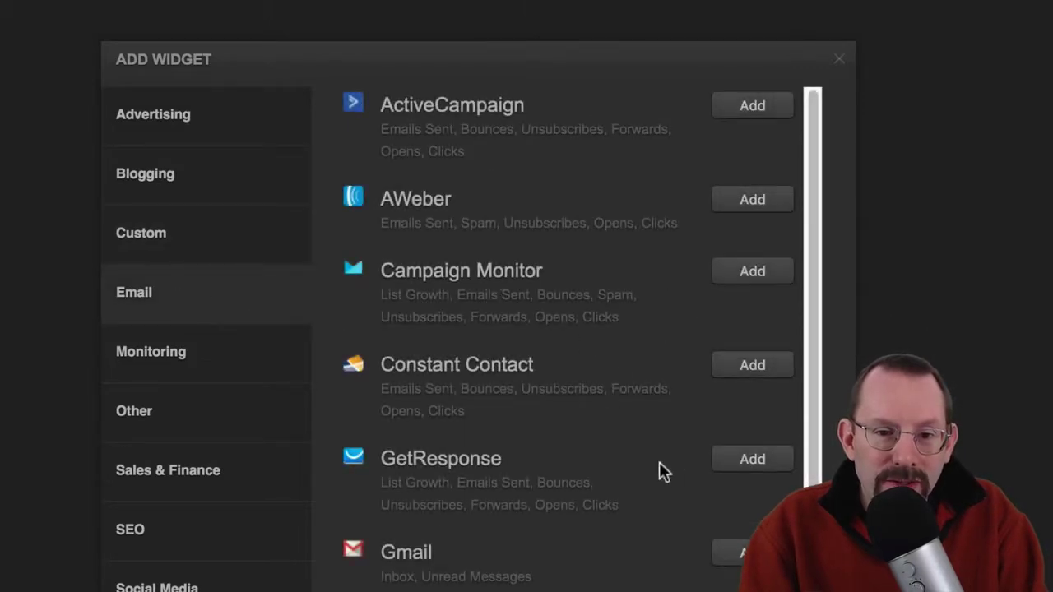
scroll(573, 422, "down", 1)
scroll(569, 414, "down", 5)
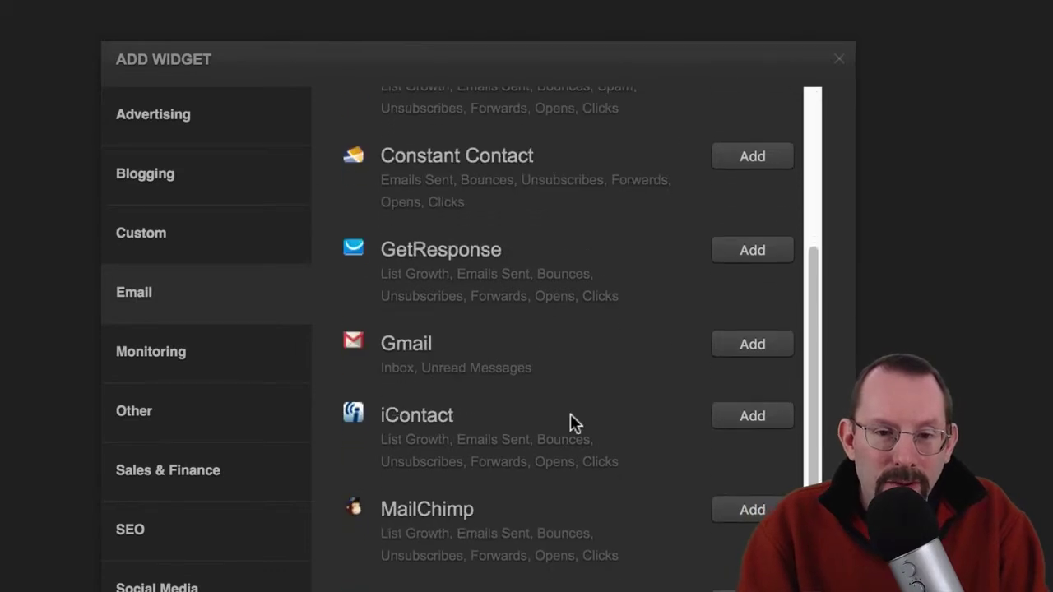
scroll(570, 413, "down", 1)
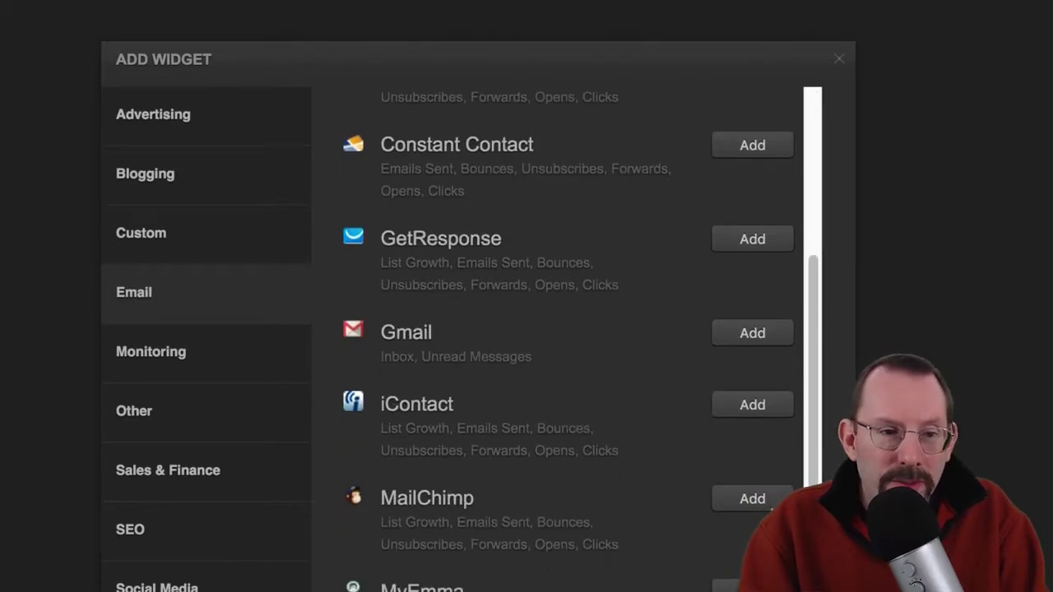
left_click(751, 498)
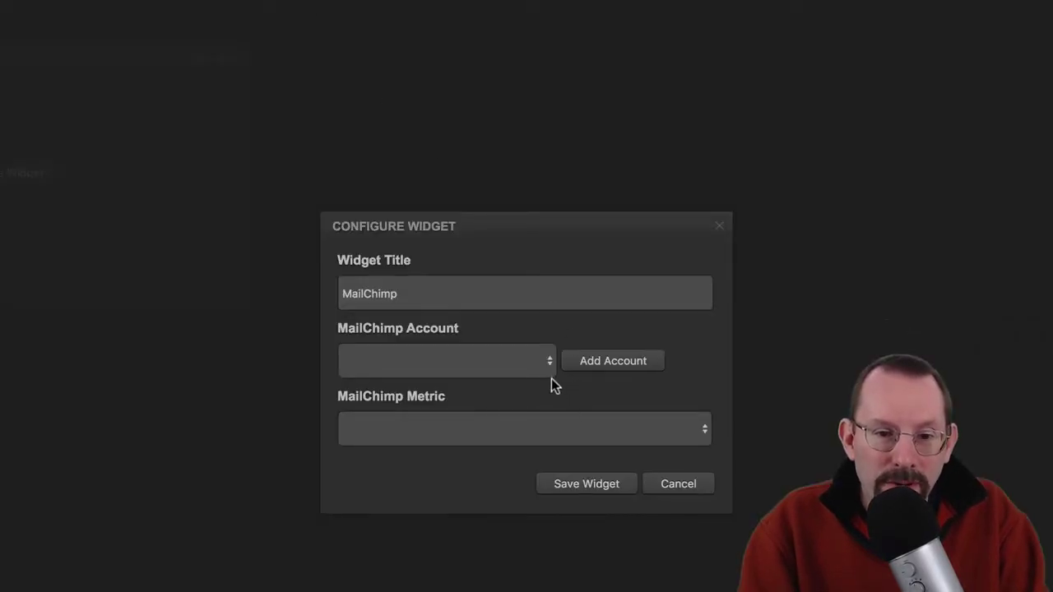
left_click(549, 372)
Step: Link the MailChimp widget to the account with metric 'List: Free eBook signup' and save
left_click(509, 377)
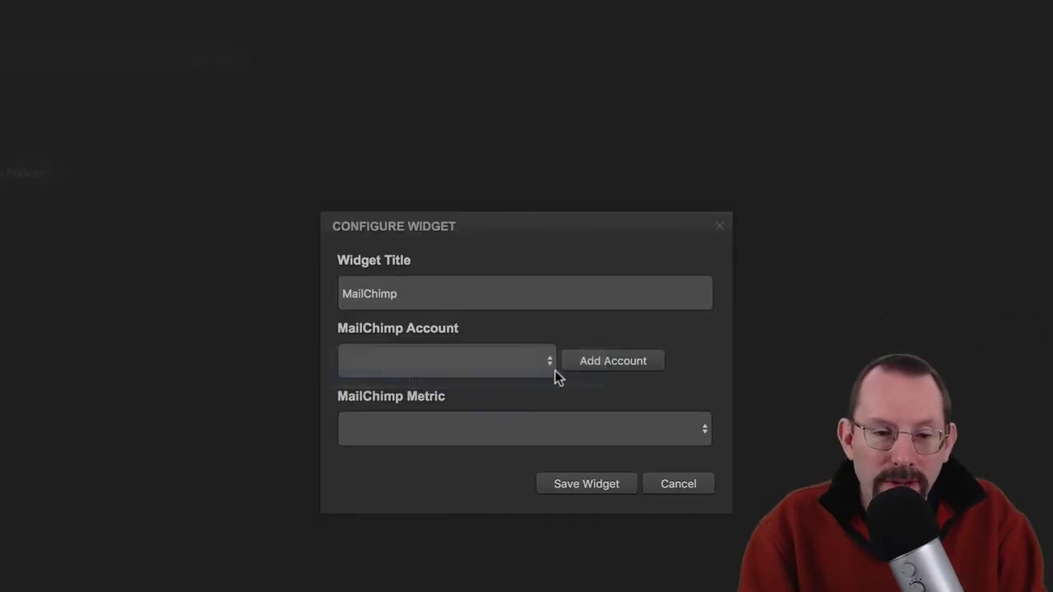
left_click(498, 430)
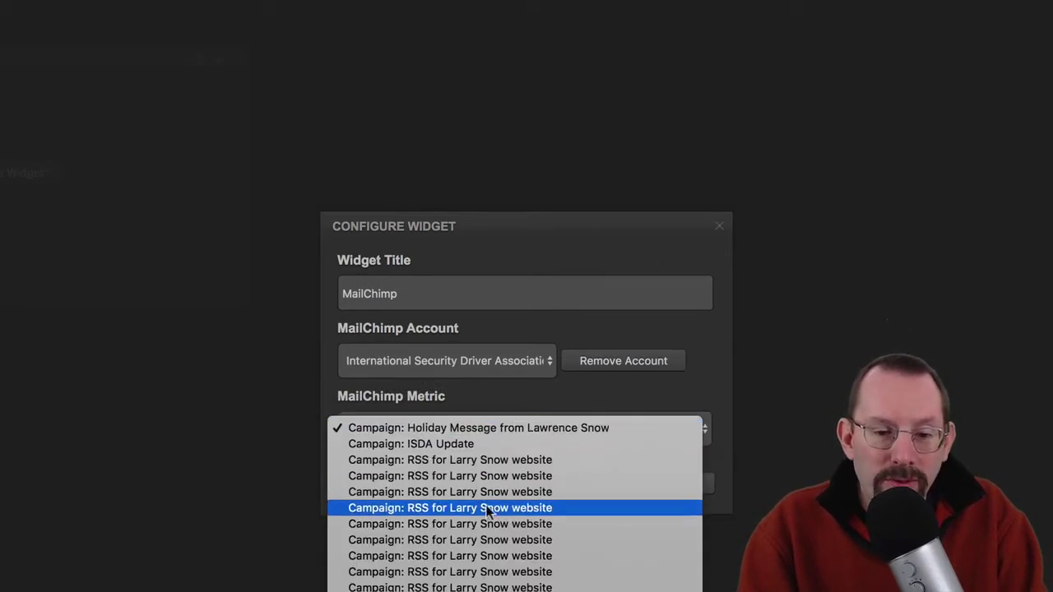
scroll(487, 511, "down", 2)
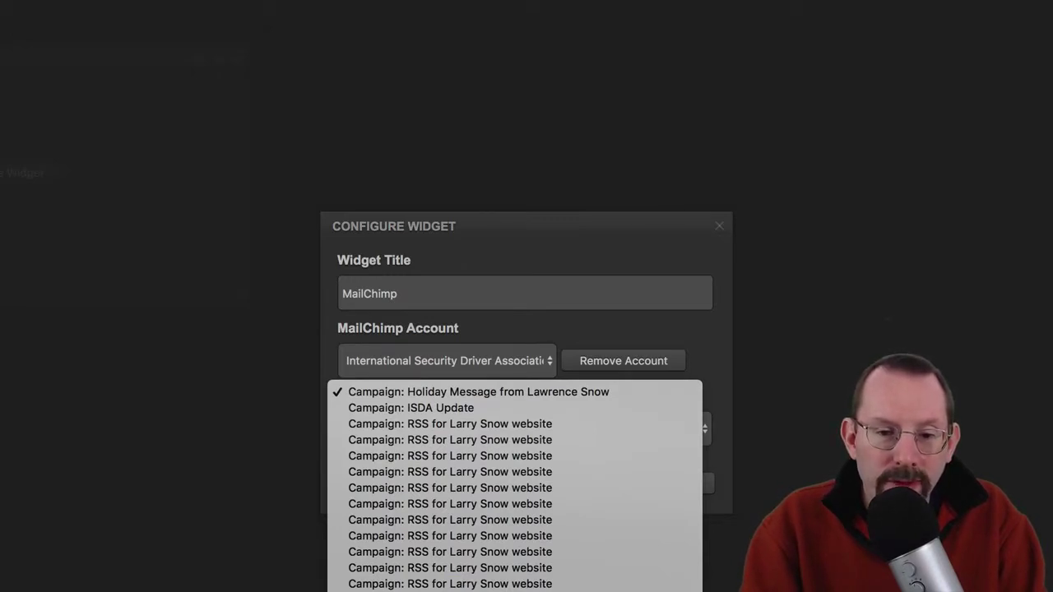
left_click(575, 586)
left_click(588, 491)
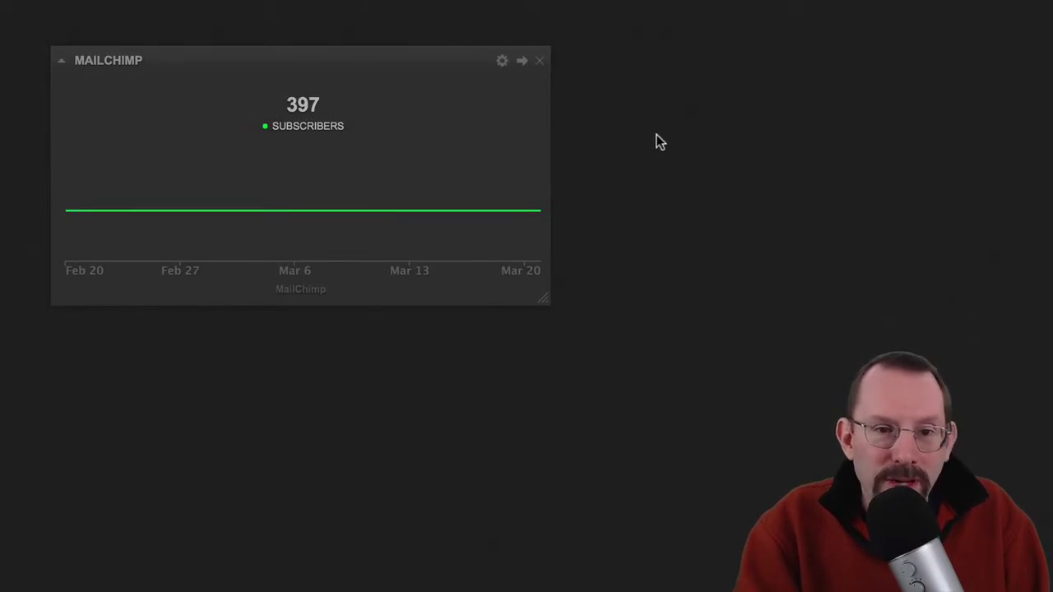
Step: Drag the MailChimp widget across the dashboard into its top-left corner
left_click_drag(357, 61, 297, 161)
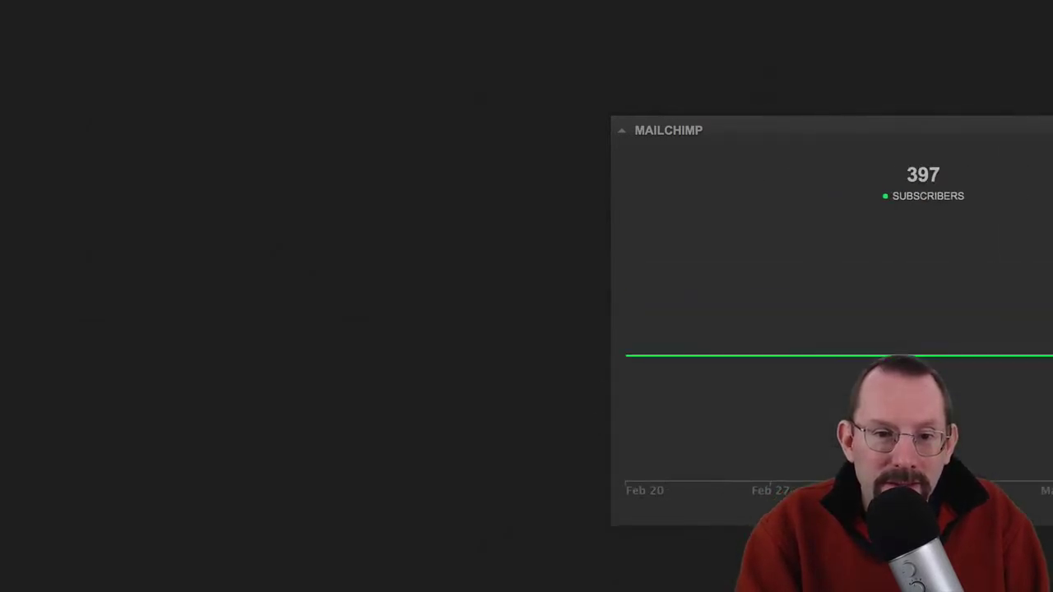
left_click_drag(812, 117, 172, 2)
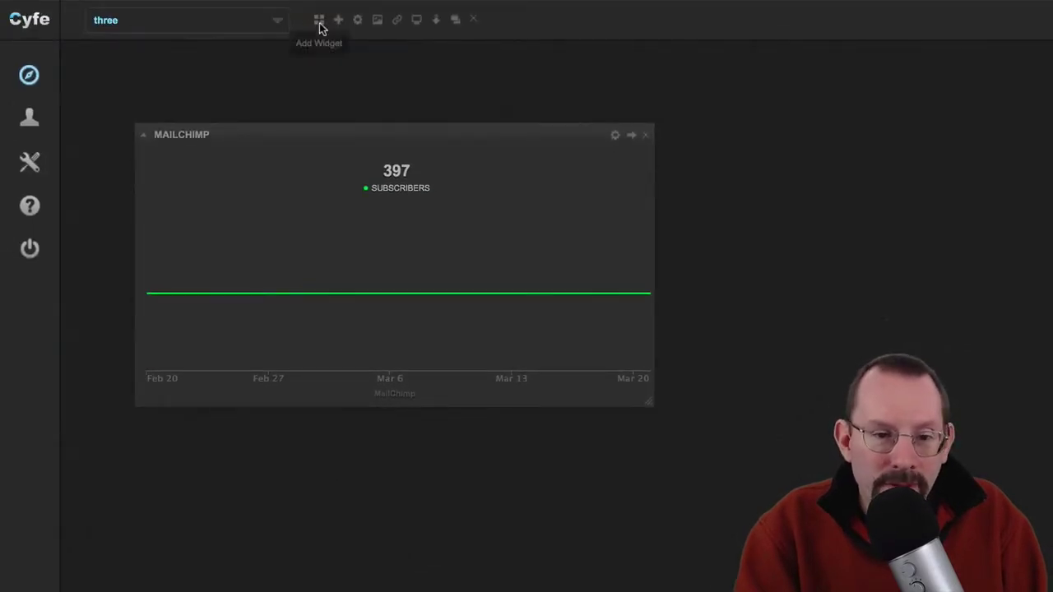
left_click(320, 25)
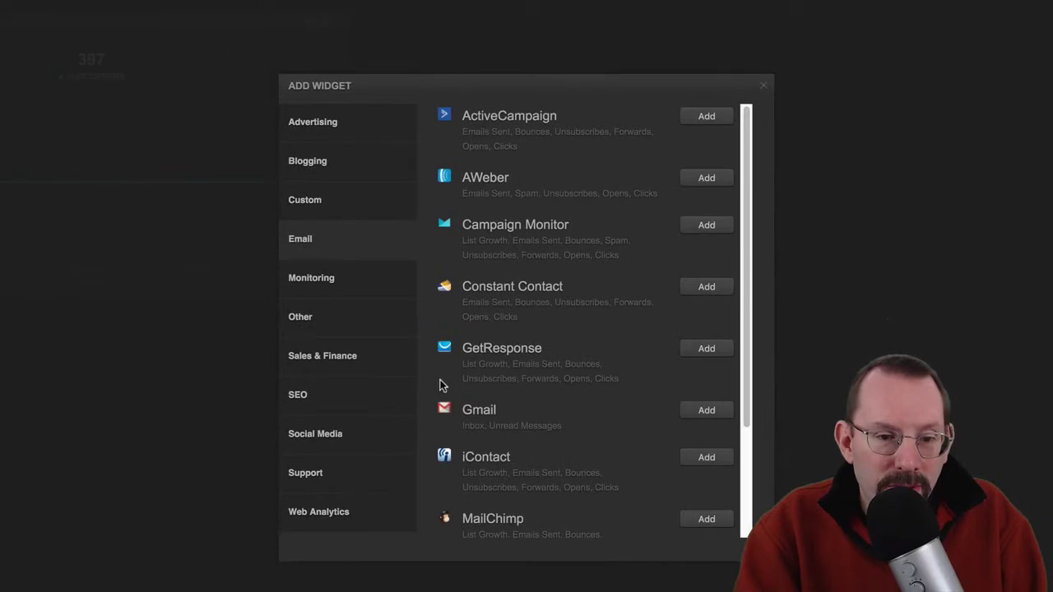
Step: Add a Bitly widget from Social Media, connect the Bitly account with All Links, and save
left_click(355, 441)
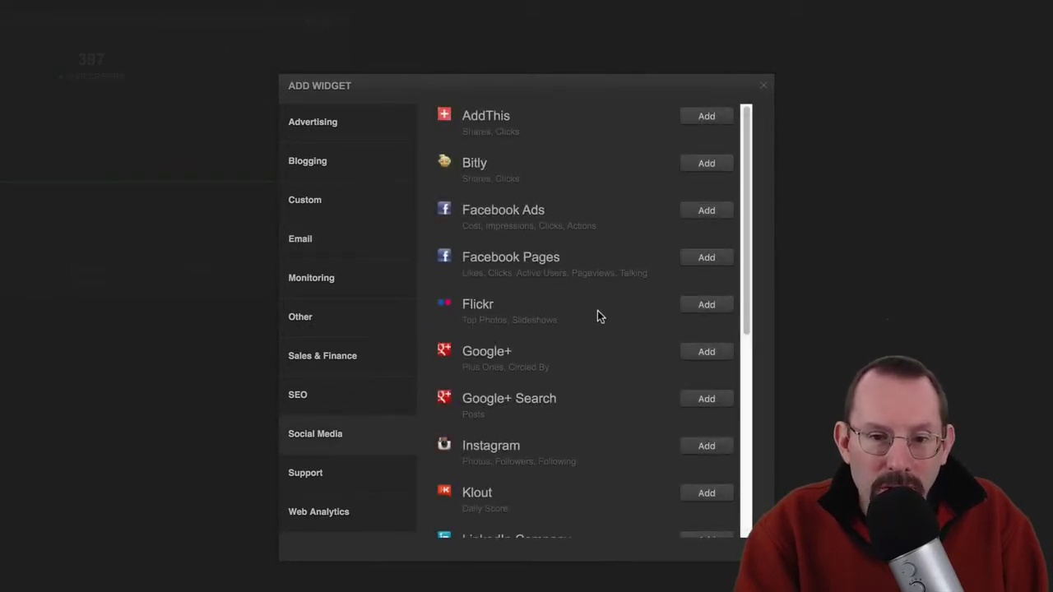
left_click(706, 164)
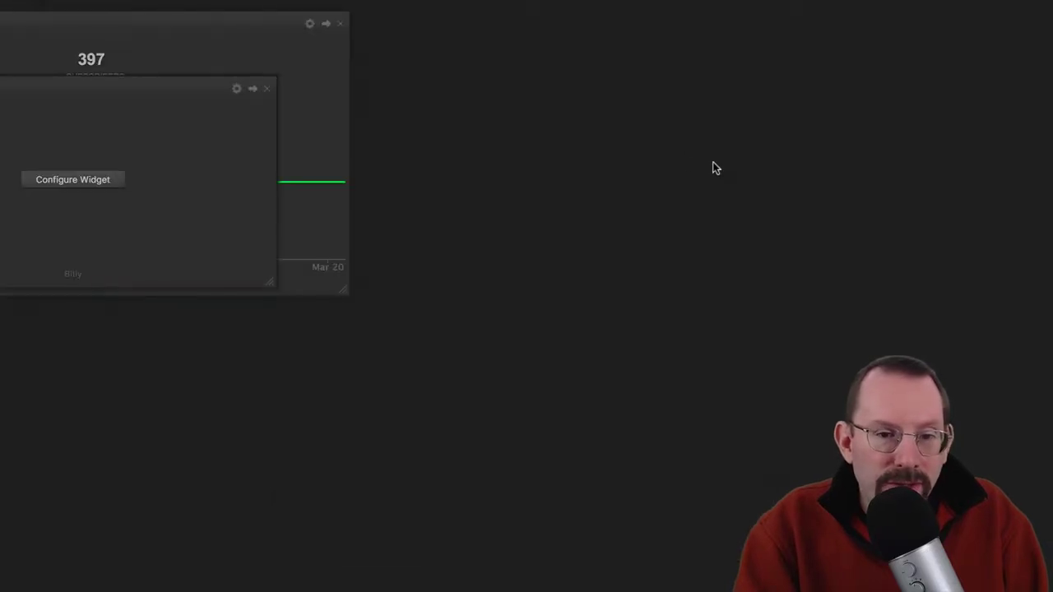
left_click(102, 186)
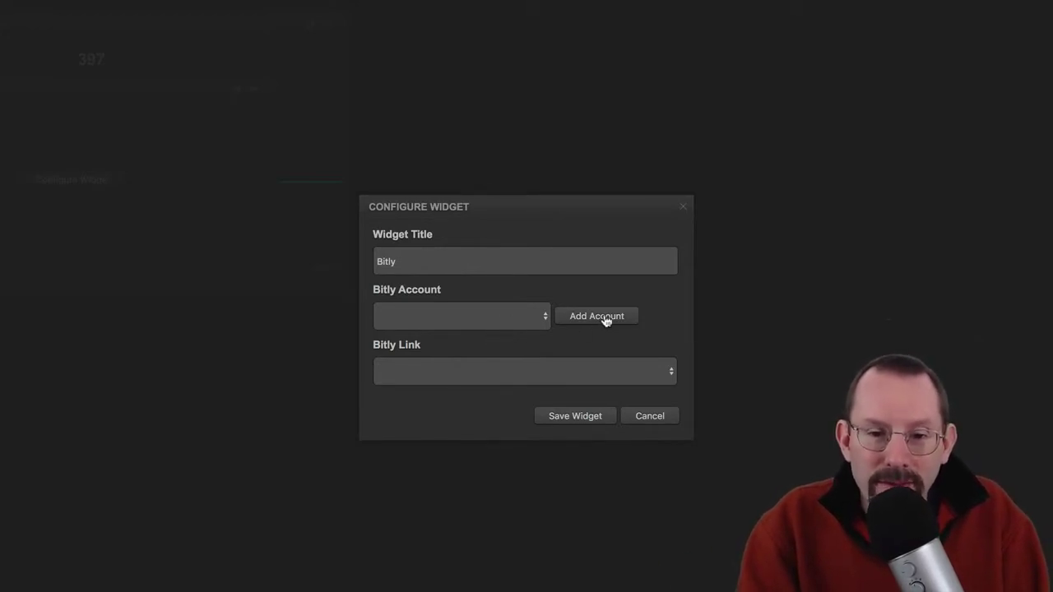
left_click(548, 320)
left_click(521, 331)
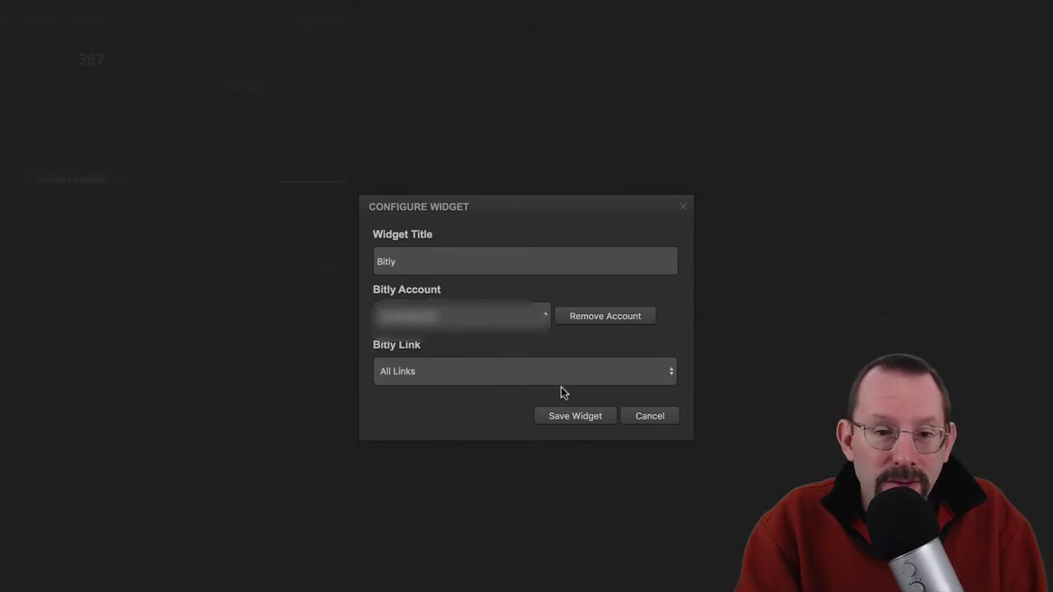
left_click(574, 416)
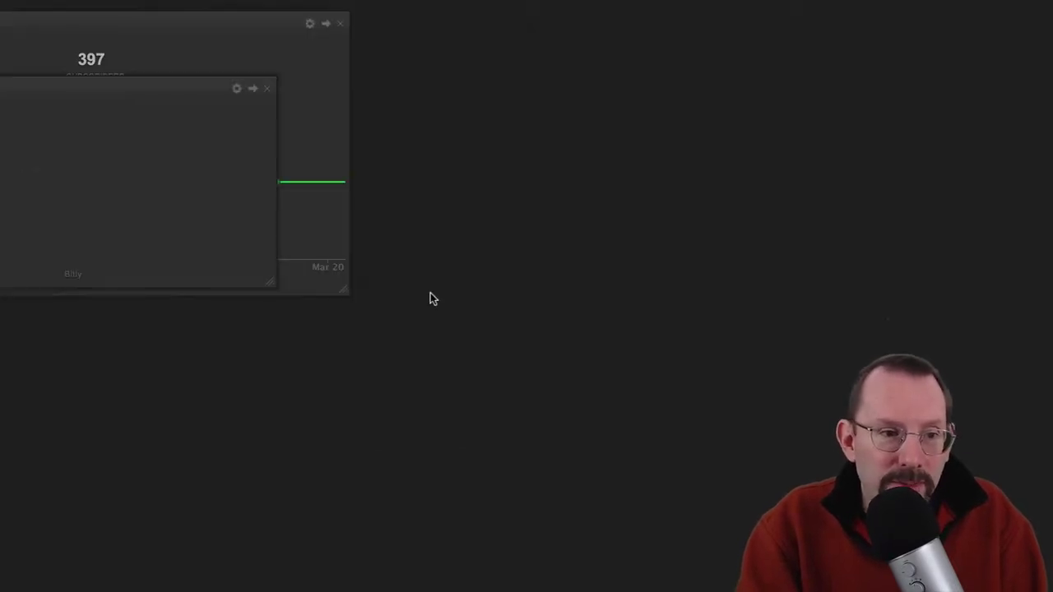
Step: Place the Bitly widget beside MailChimp, enlarge it, and nudge it slightly up and left
left_click_drag(17, 89, 500, 36)
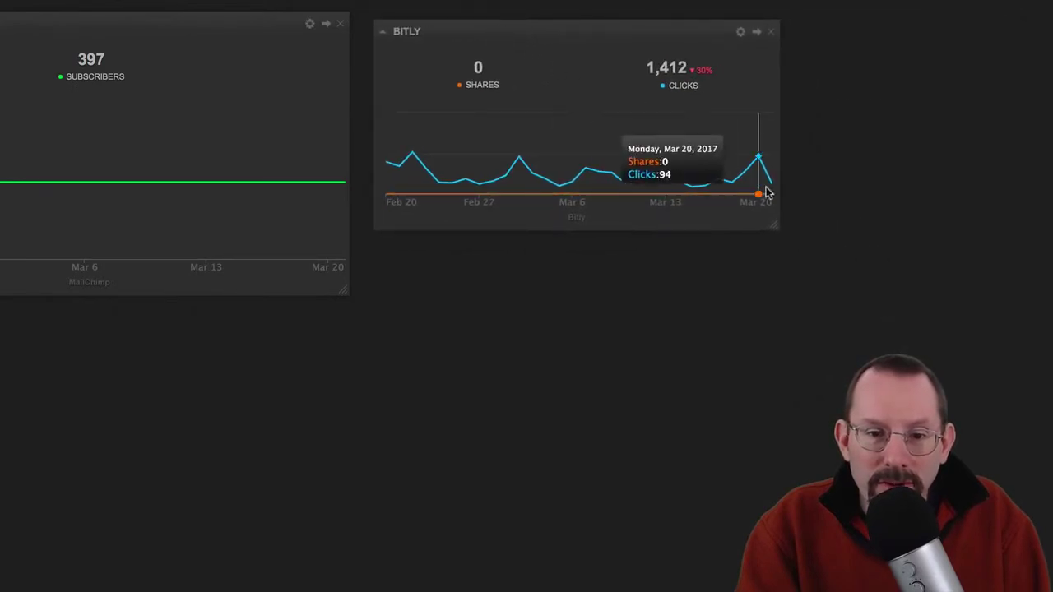
left_click_drag(777, 233, 853, 296)
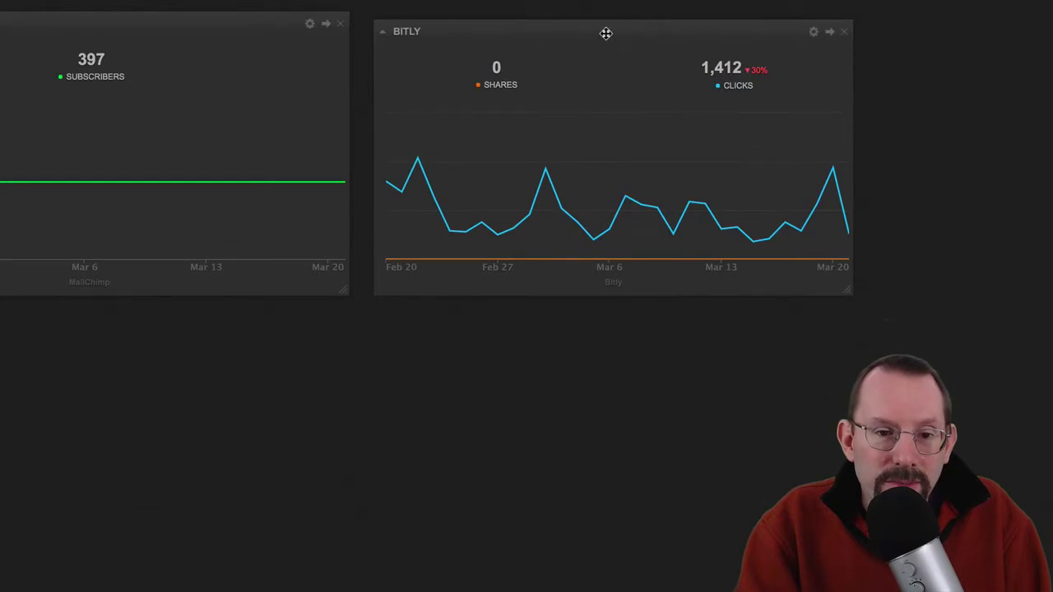
left_click_drag(606, 33, 604, 25)
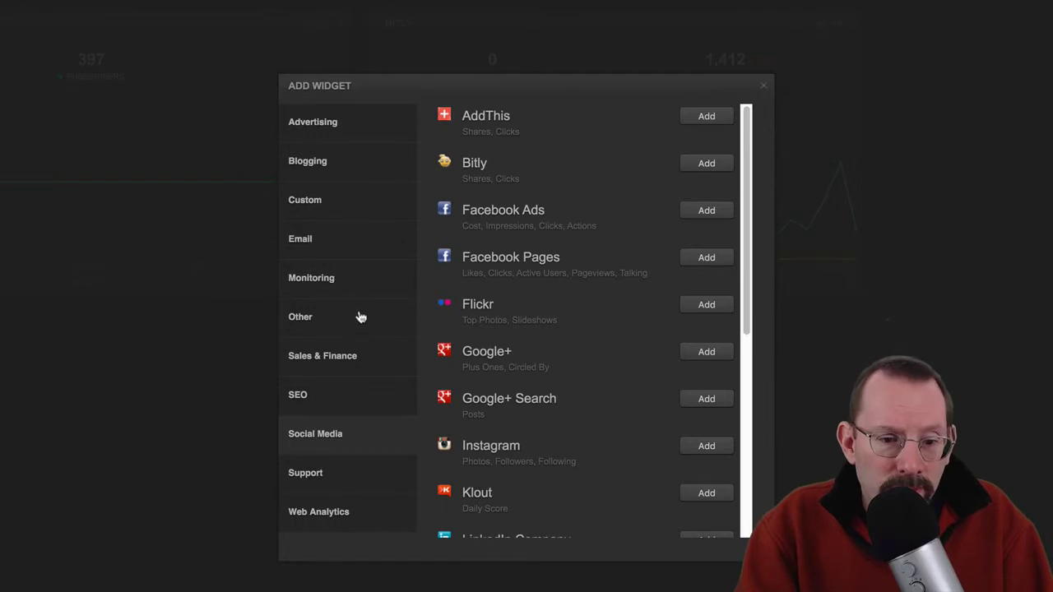
Step: Add a Google Analytics widget from Web Analytics, linked to the Google account and isdacenter.org
left_click(328, 513)
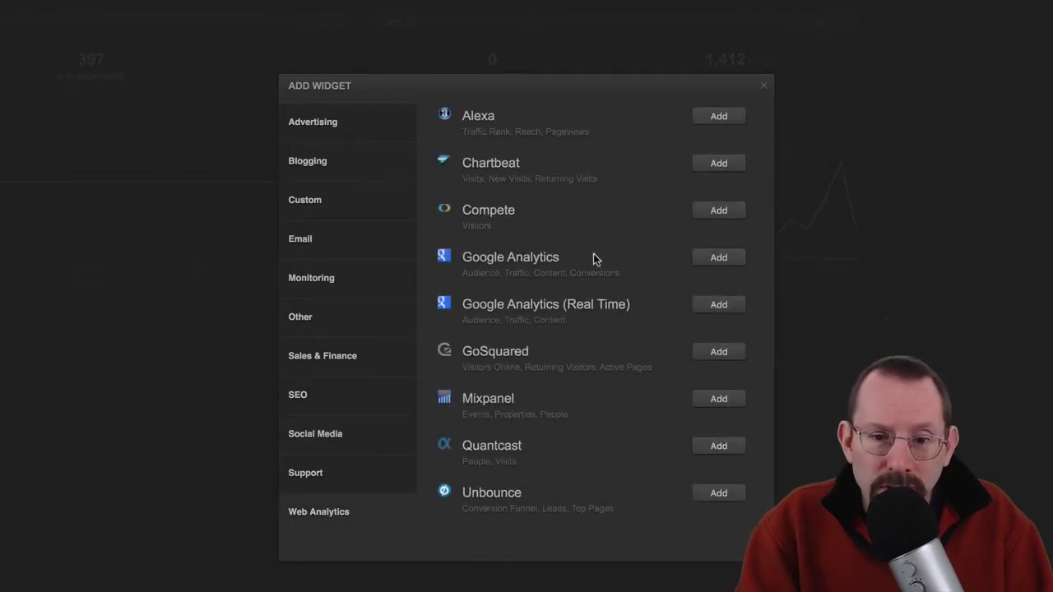
left_click(721, 258)
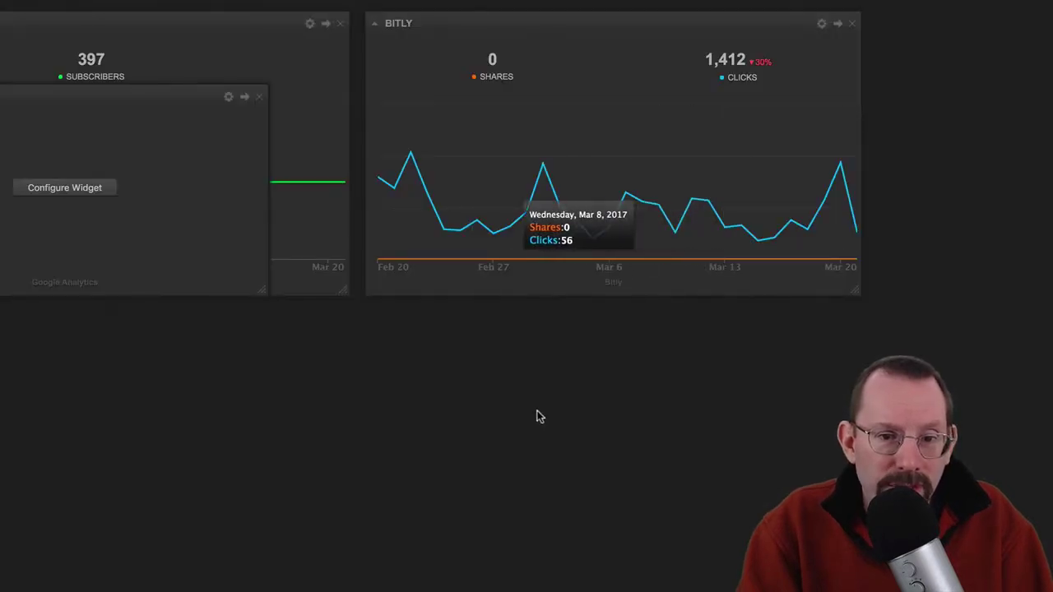
left_click(41, 194)
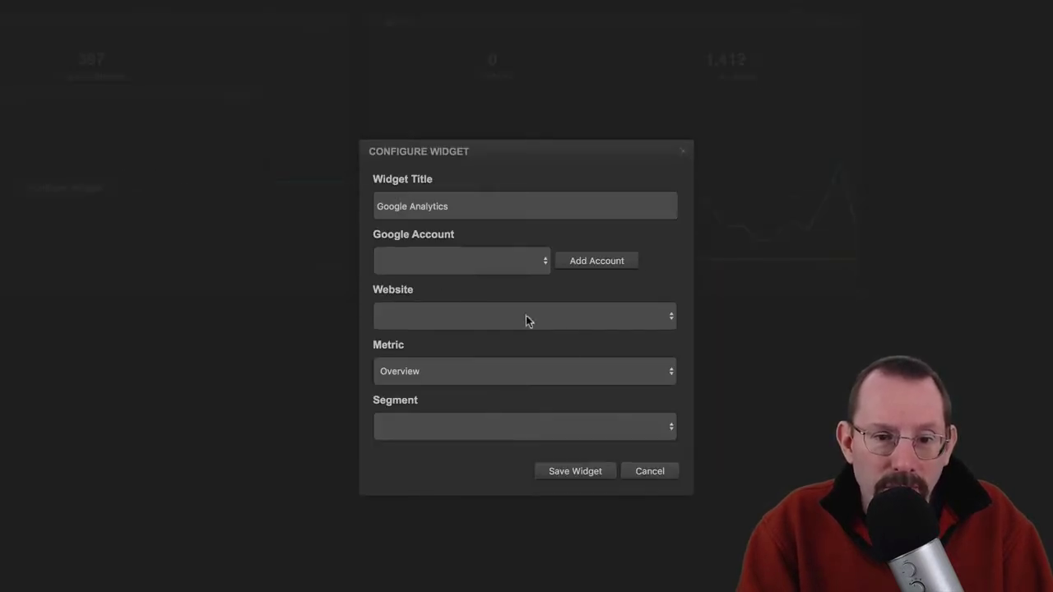
left_click(545, 264)
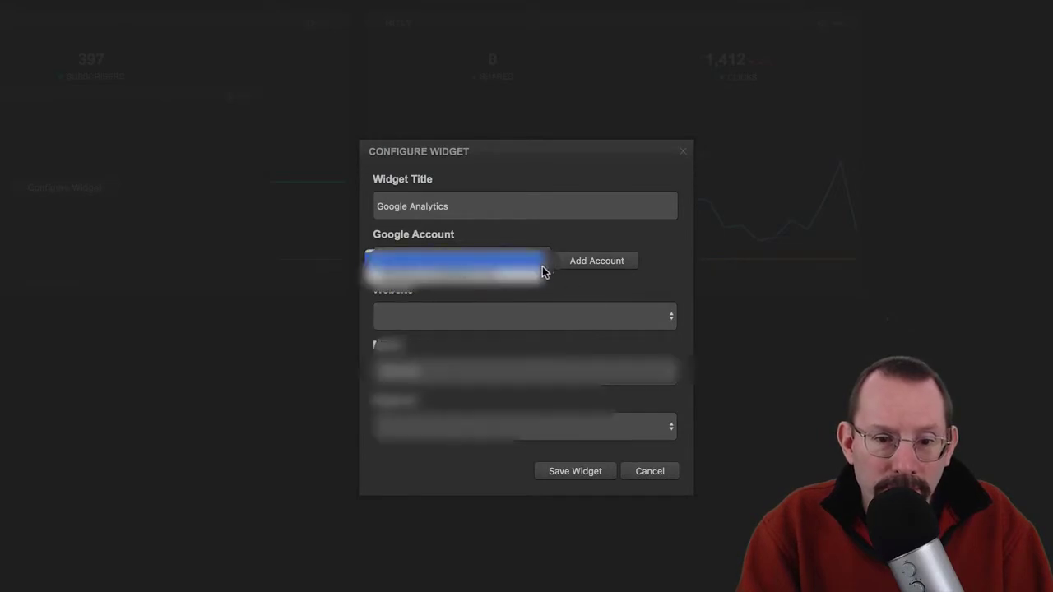
left_click(521, 280)
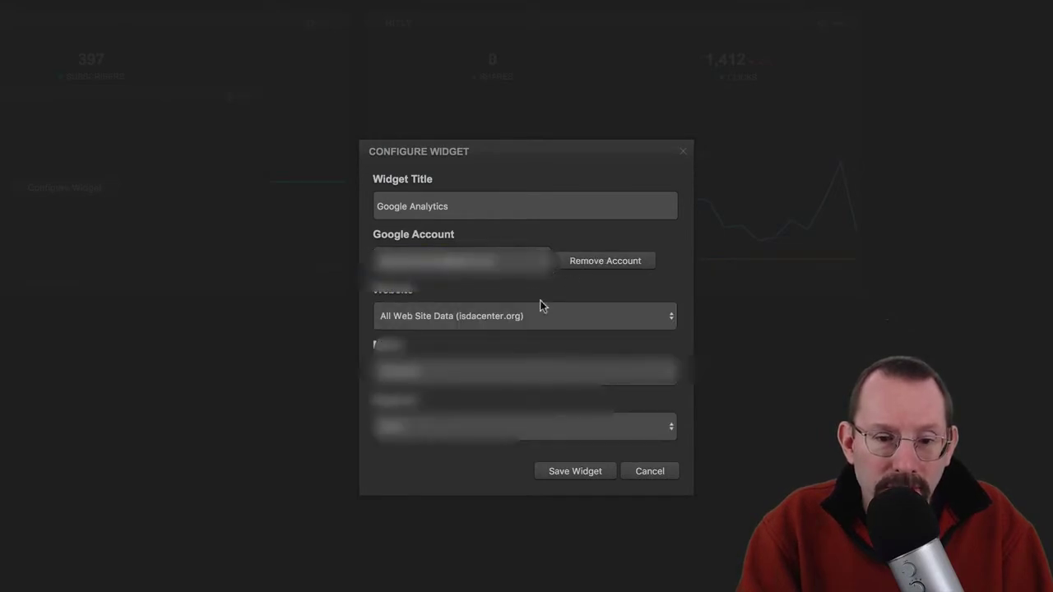
left_click(525, 319)
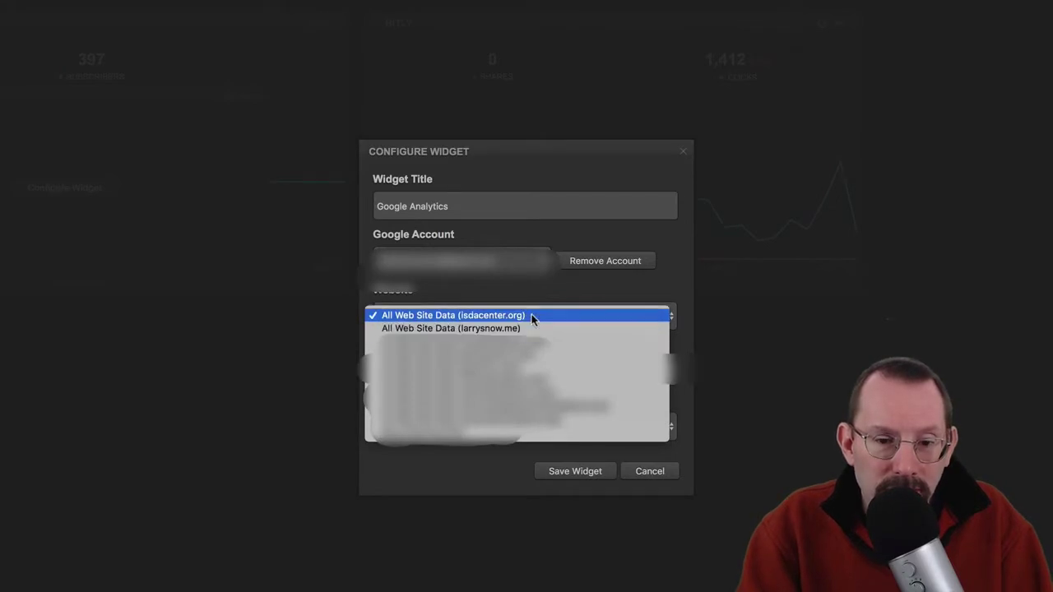
left_click(534, 315)
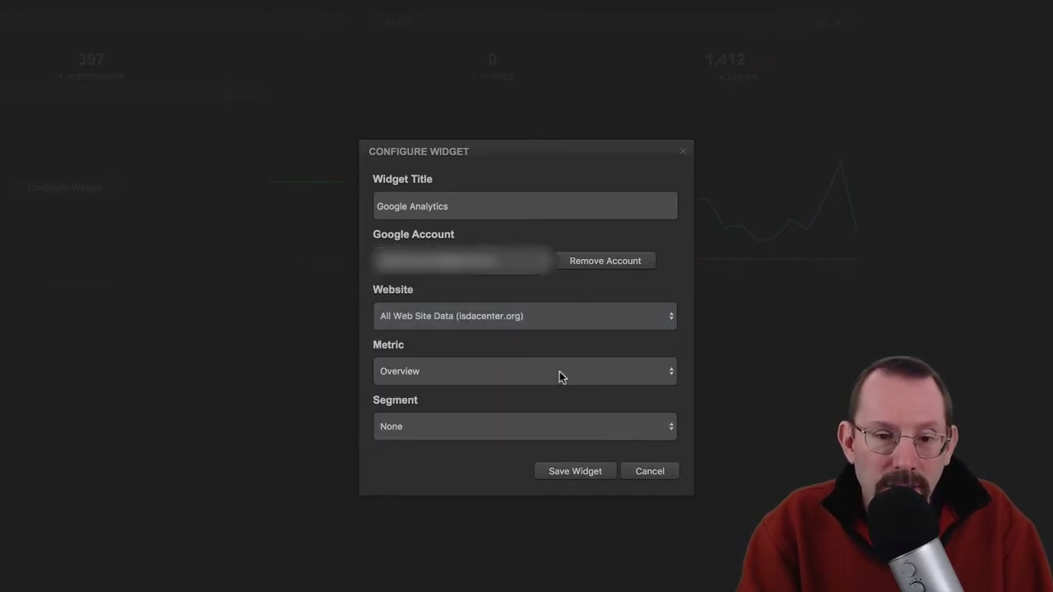
Step: Keep the Overview metric and no segment, then save the Google Analytics widget
left_click(483, 374)
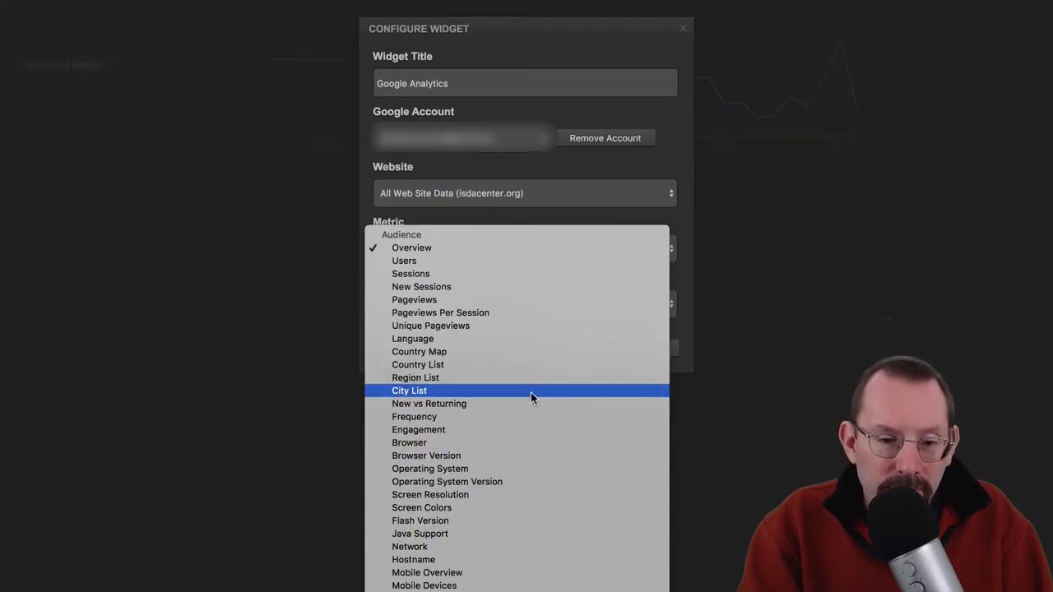
scroll(530, 392, "down", 5)
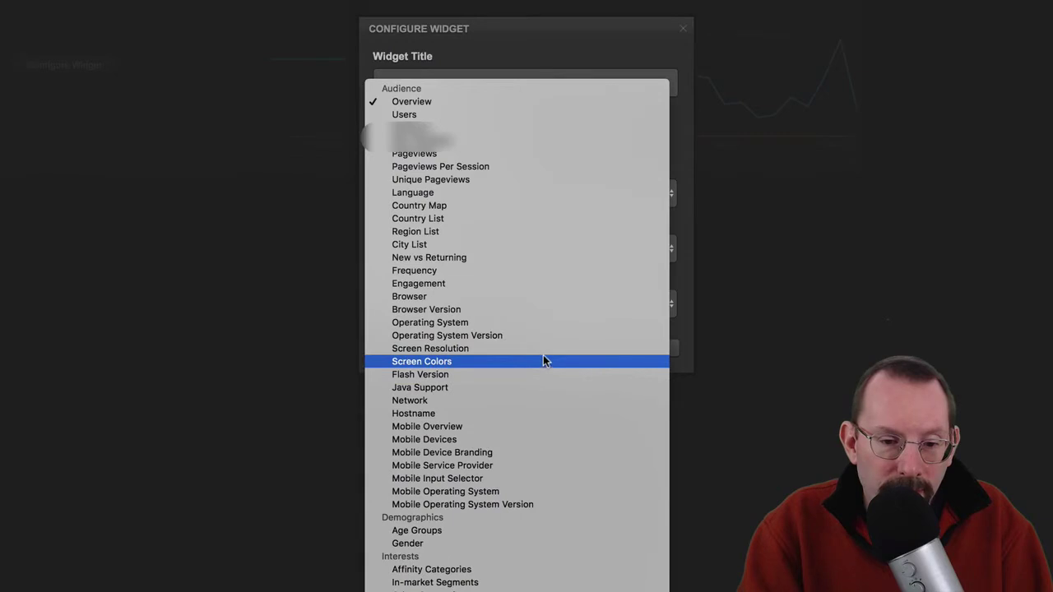
scroll(542, 361, "down", 3)
scroll(543, 362, "down", 5)
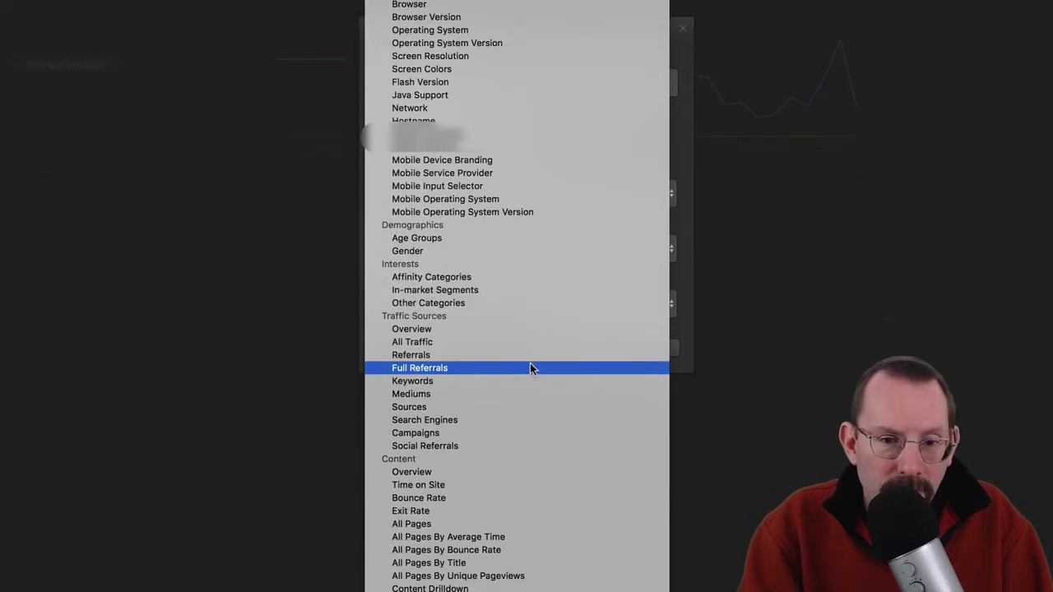
left_click(549, 419)
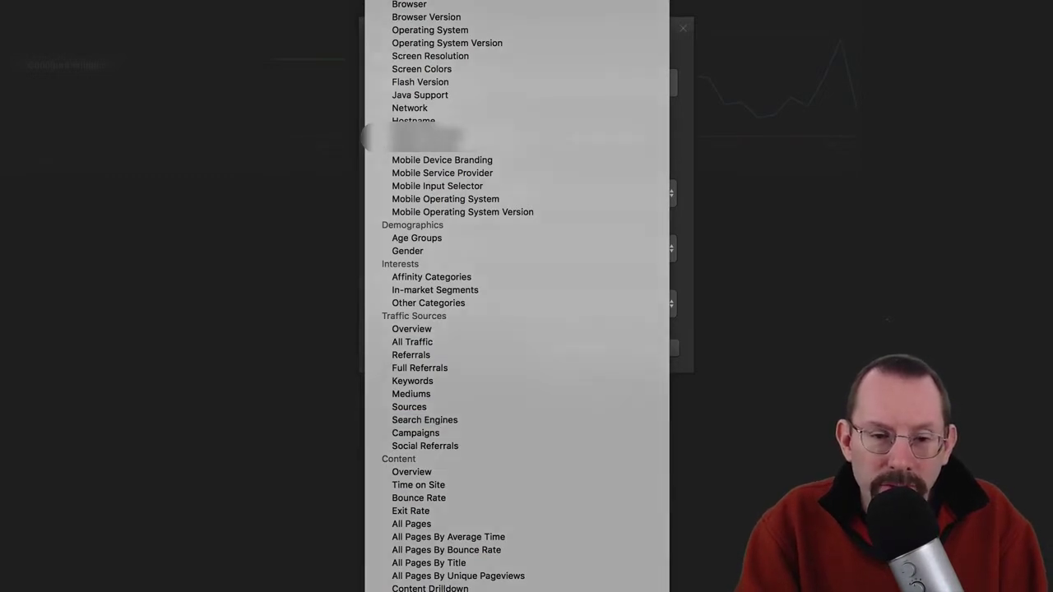
left_click(761, 155)
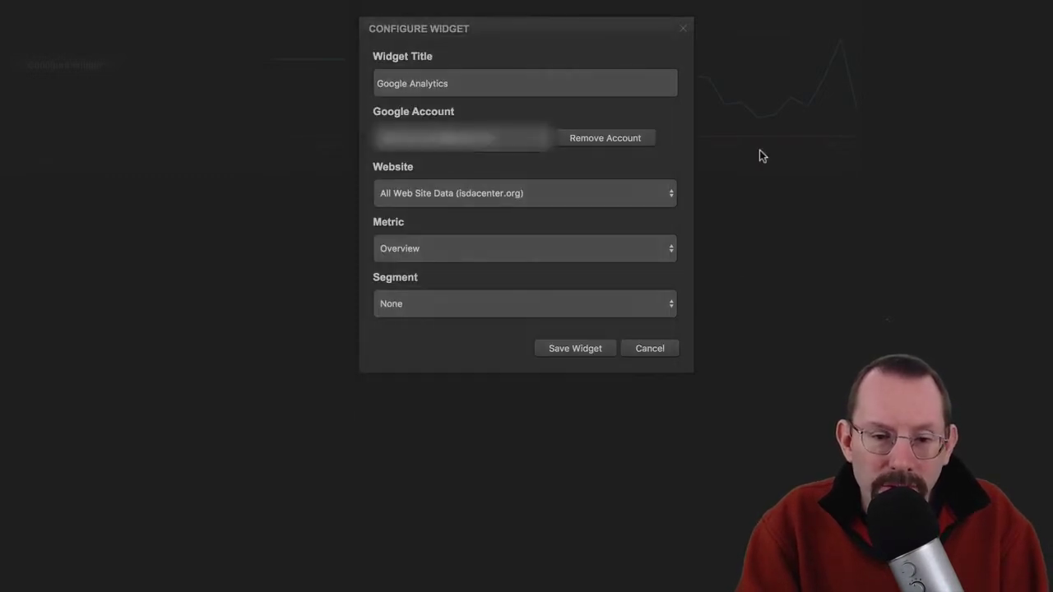
left_click(594, 307)
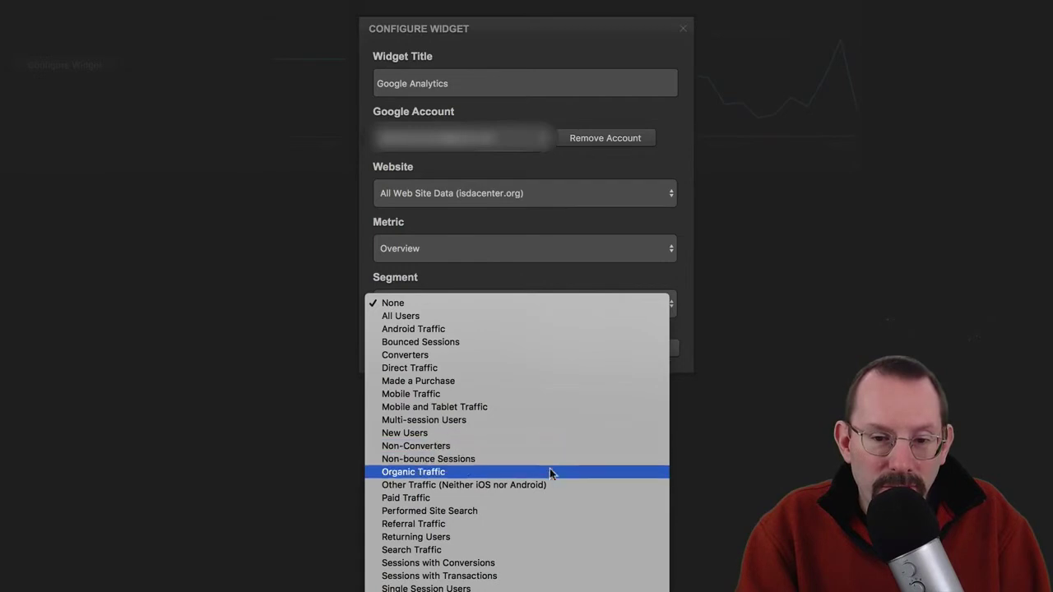
left_click(685, 282)
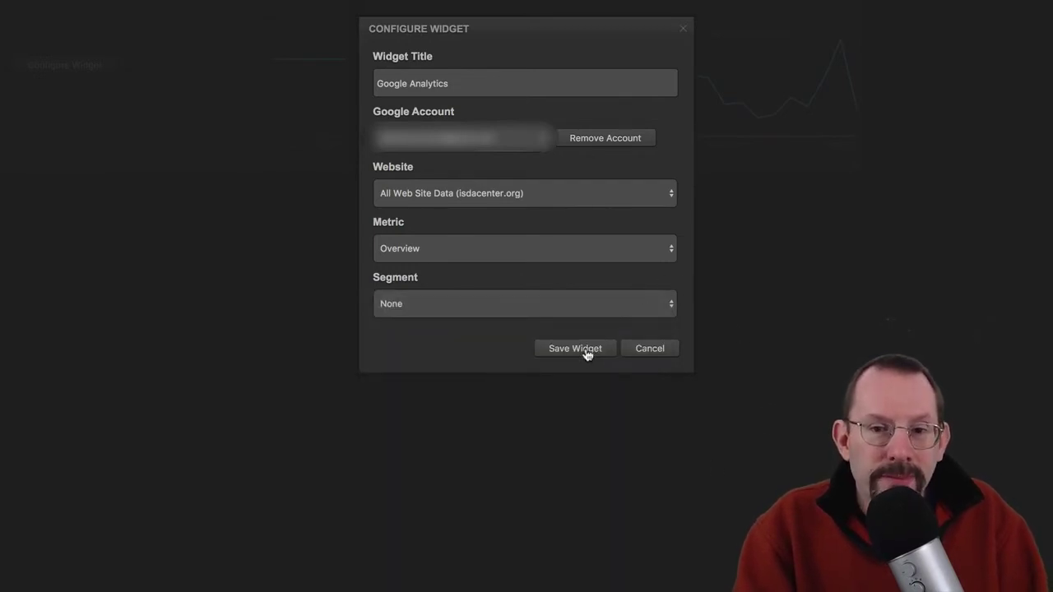
key("Return")
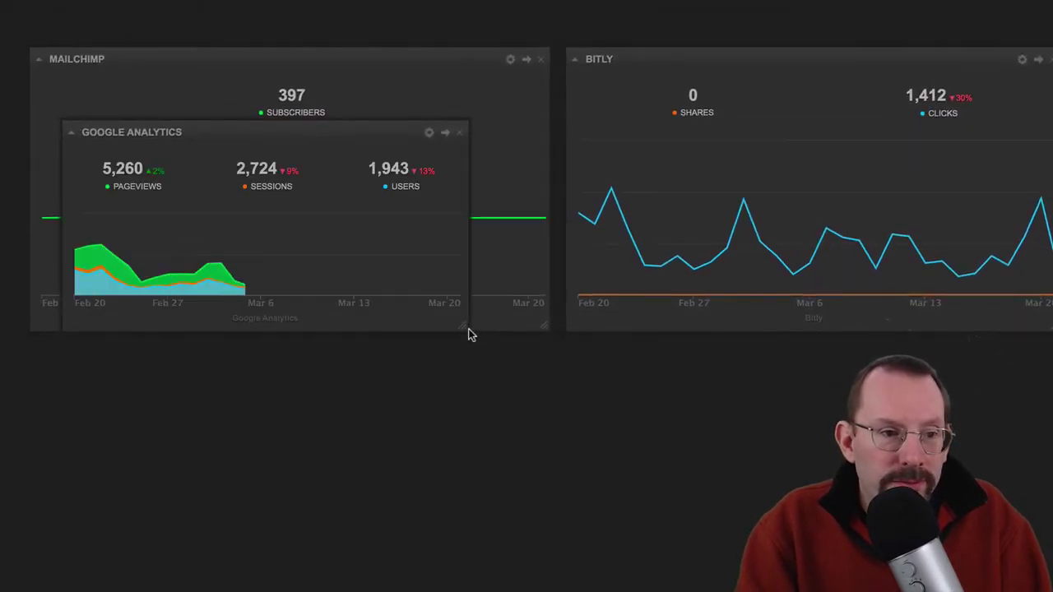
Step: Enlarge the Google Analytics widget and move it below the Bitly chart
left_click_drag(466, 328, 715, 439)
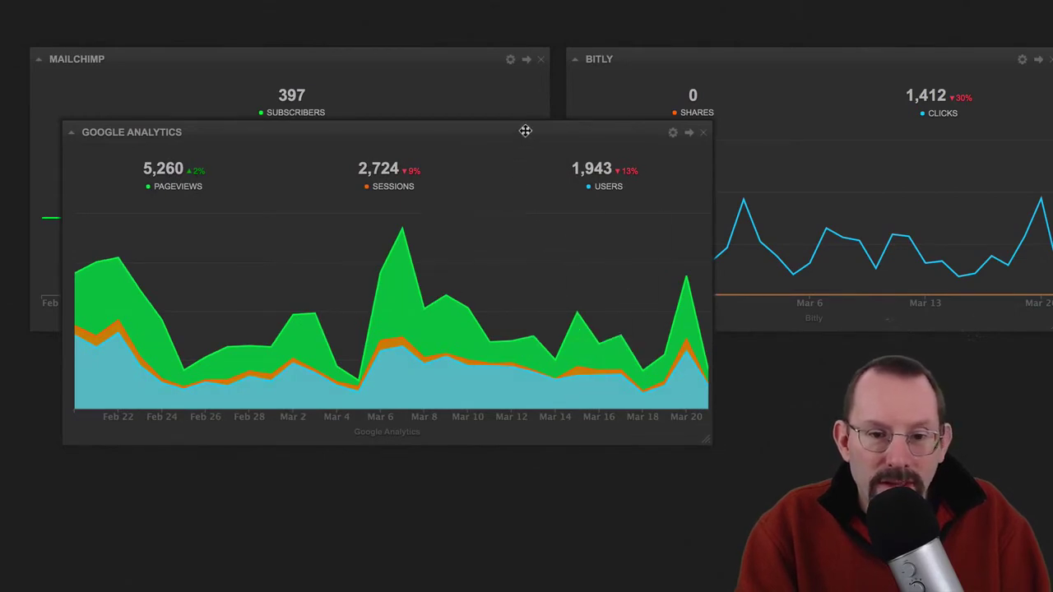
left_click_drag(530, 131, 1023, 362)
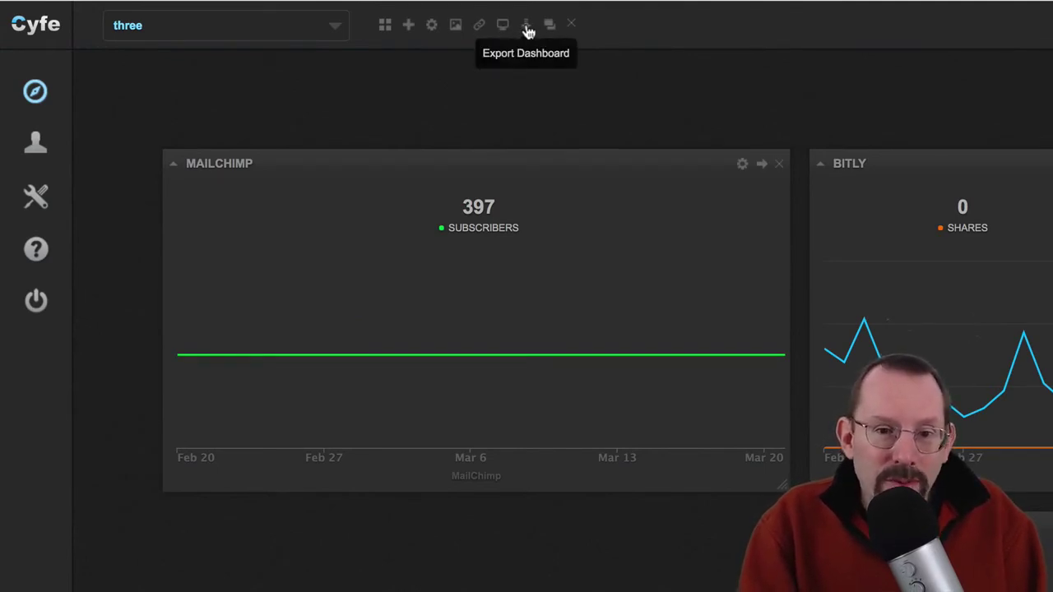
left_click(527, 26)
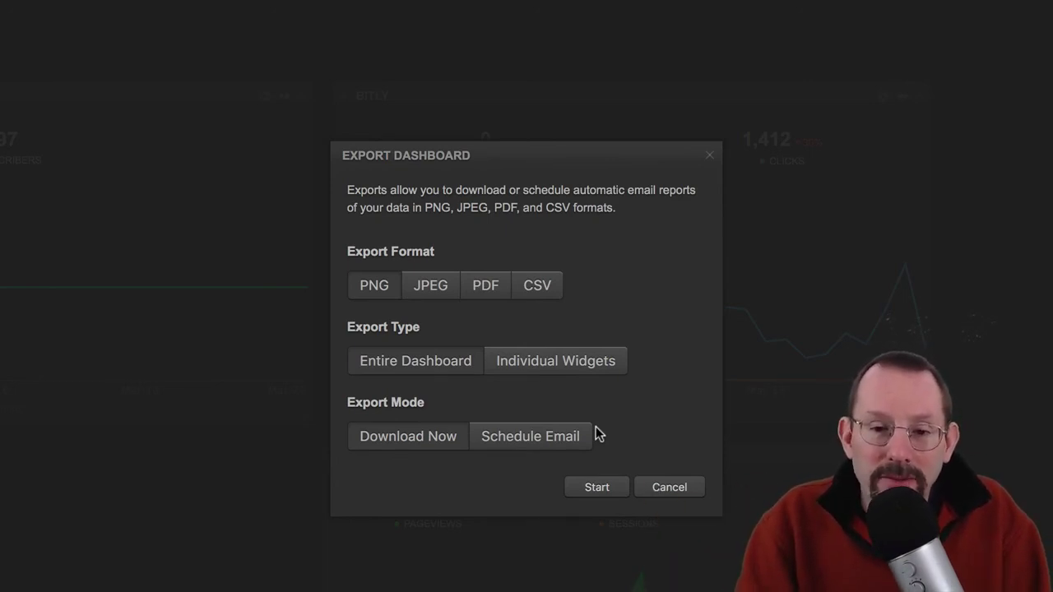
key("Escape")
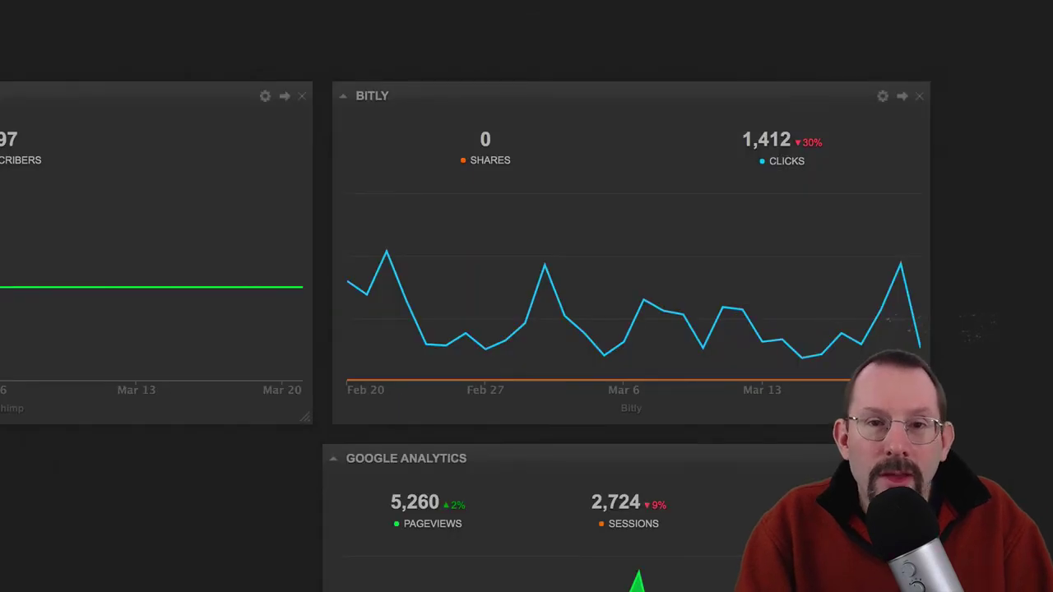